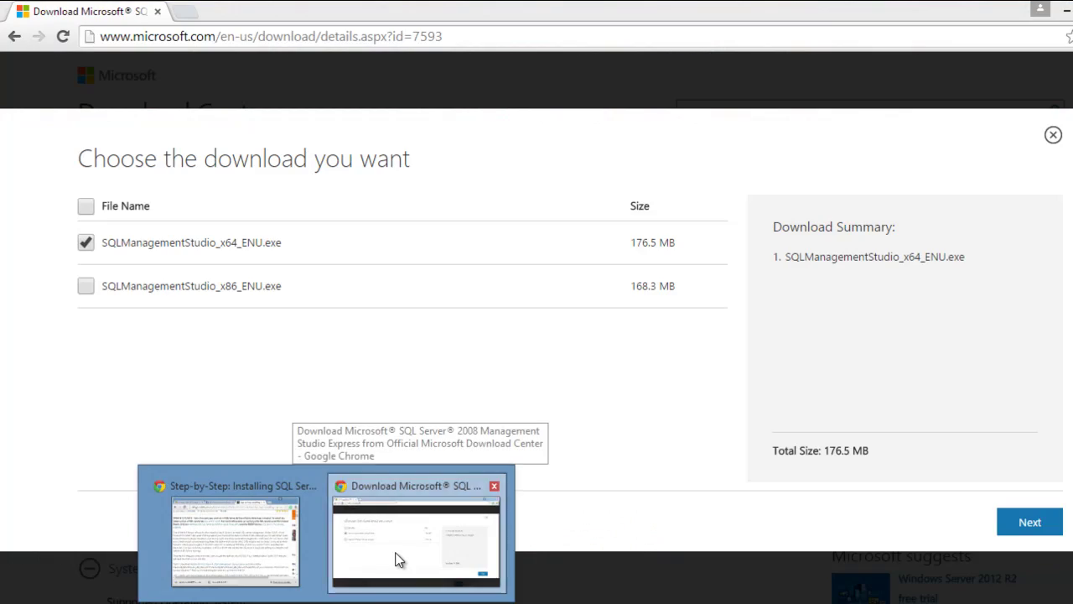
- Open the Microsoft SQL Server 2008 Management Studio Express download page from the Google results and choose English as its language
left_click(399, 560)
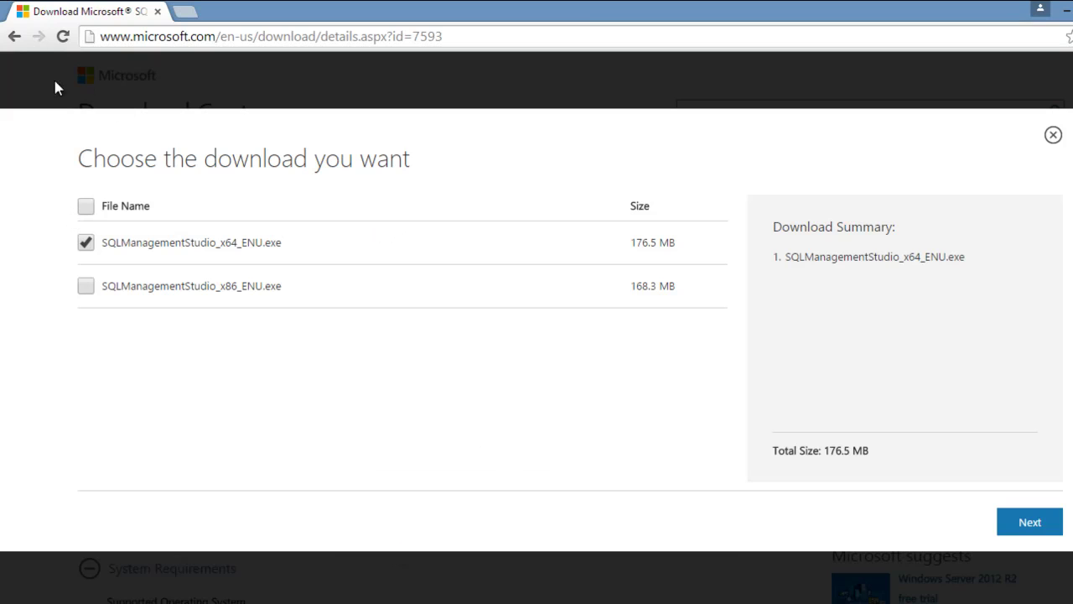
left_click(14, 37)
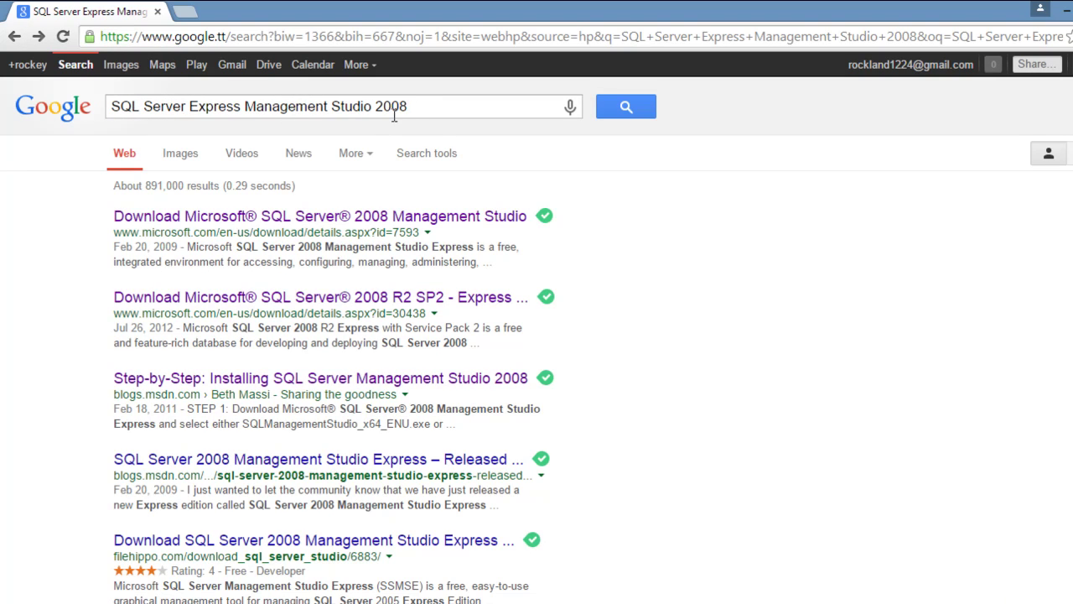
left_click(223, 228)
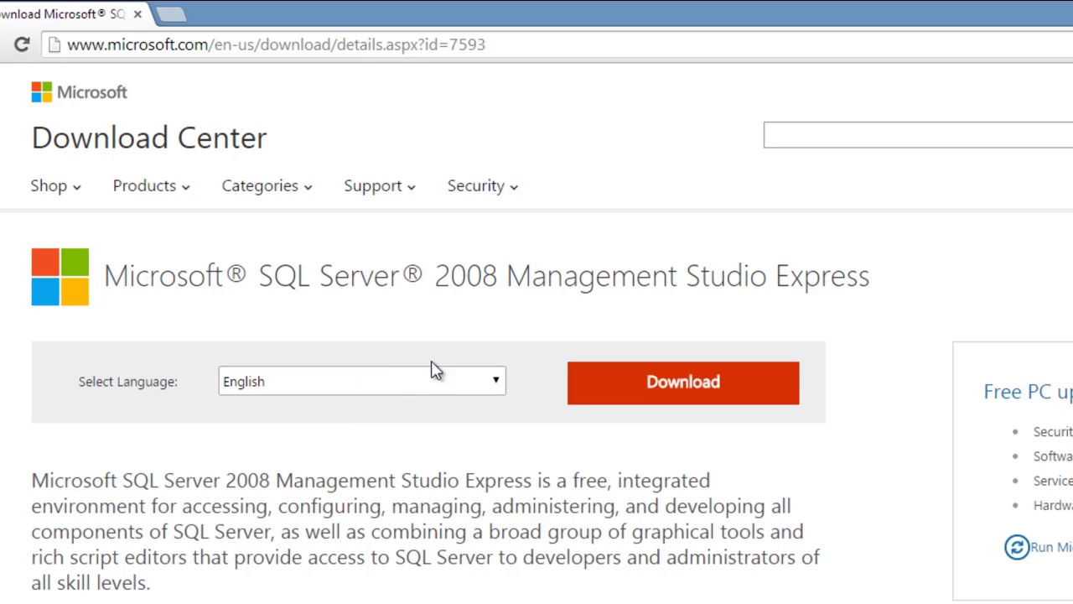
left_click(499, 387)
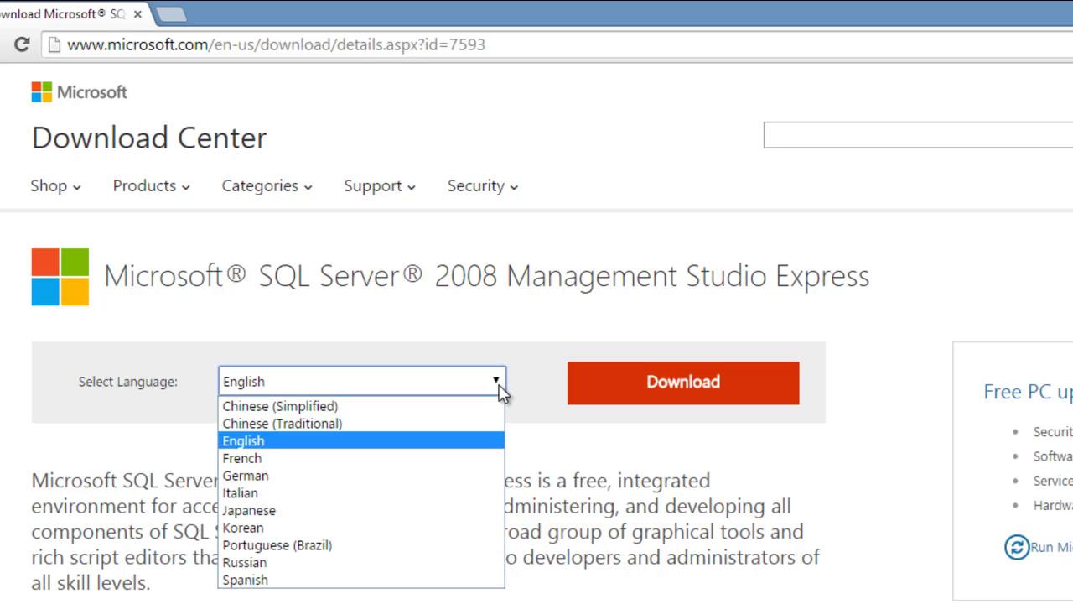
left_click(352, 450)
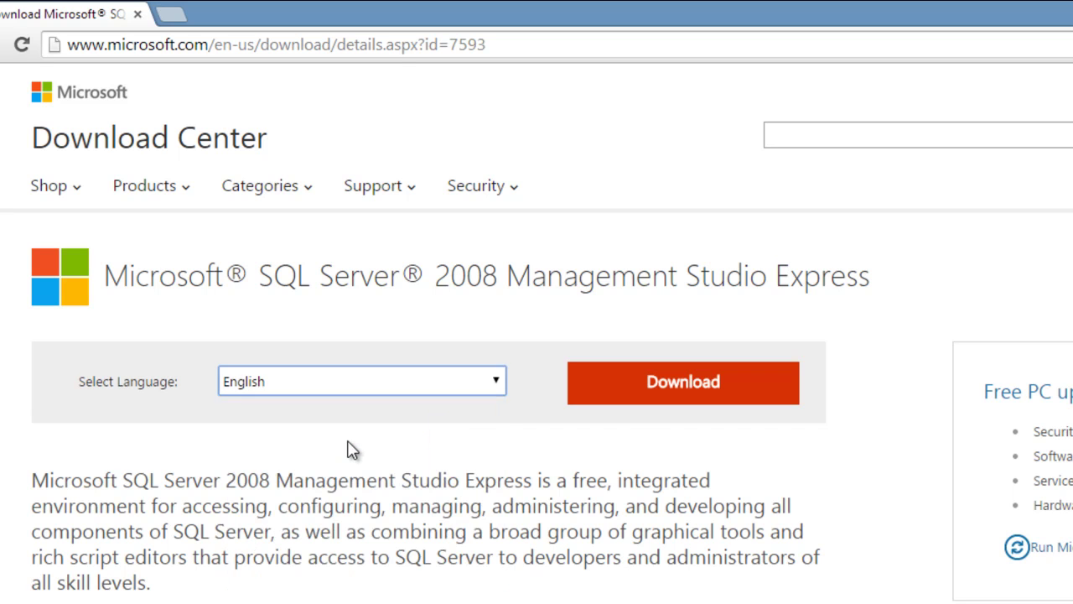
- Review the download's system requirements and check the computer's processor, memory and system type against them
scroll(654, 417, "down", 15)
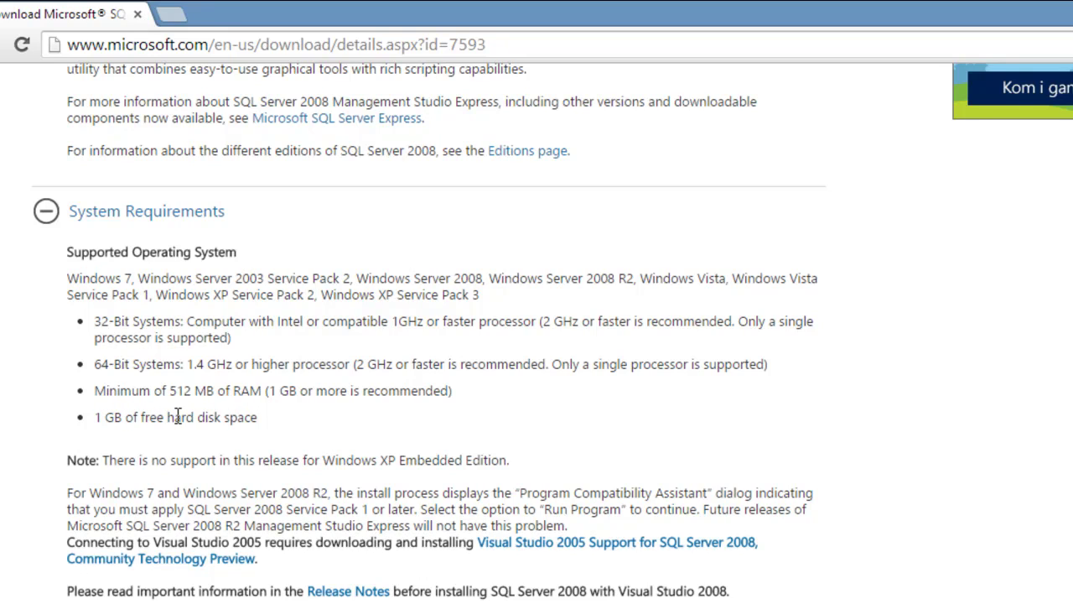
scroll(177, 416, "down", 3)
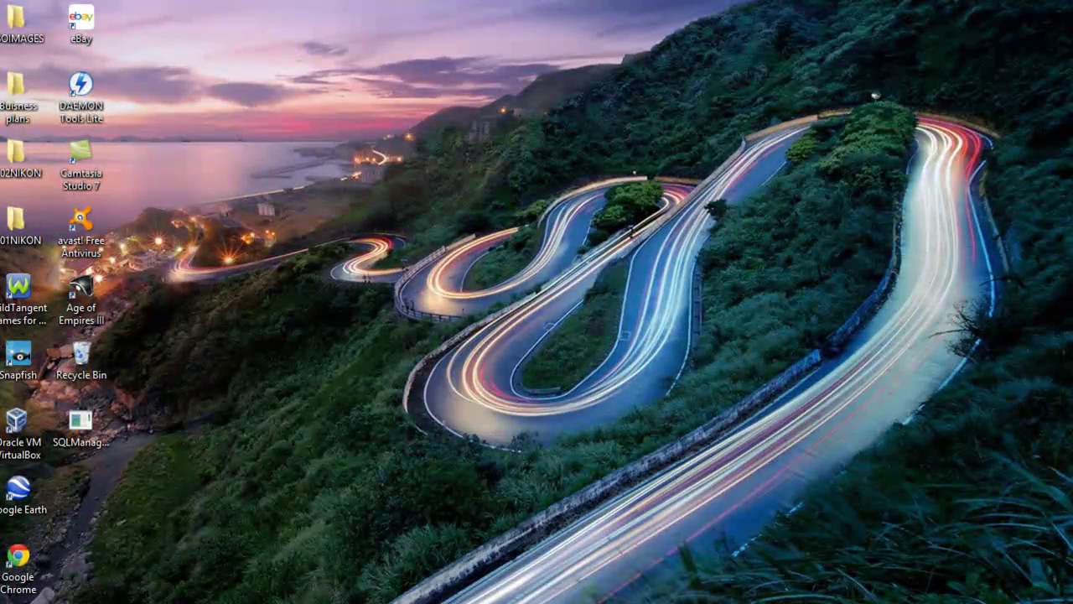
mouse_move(1010, 444)
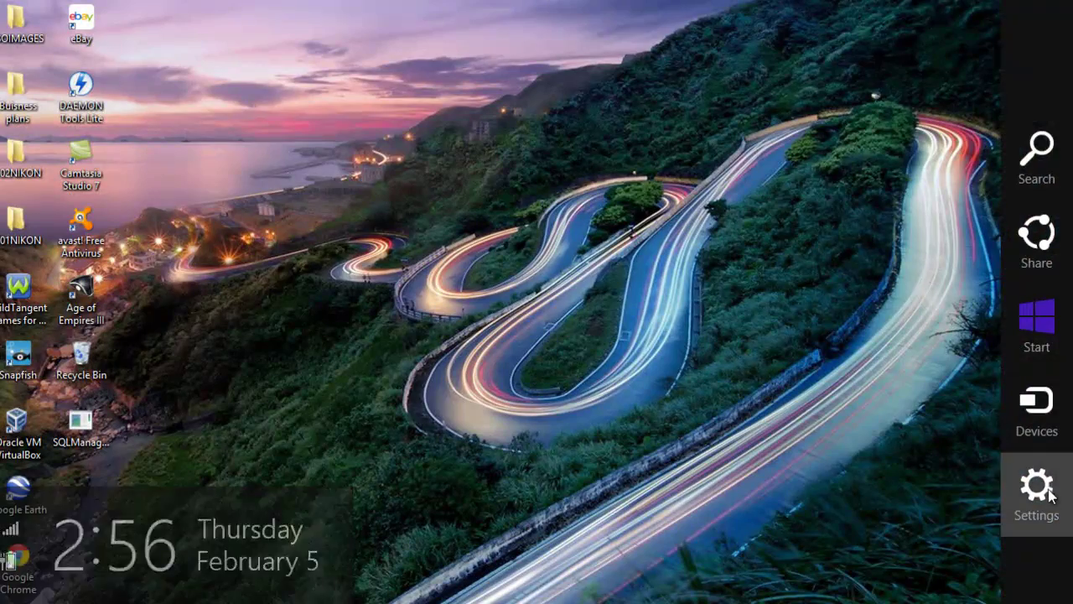
left_click(1046, 488)
left_click(835, 205)
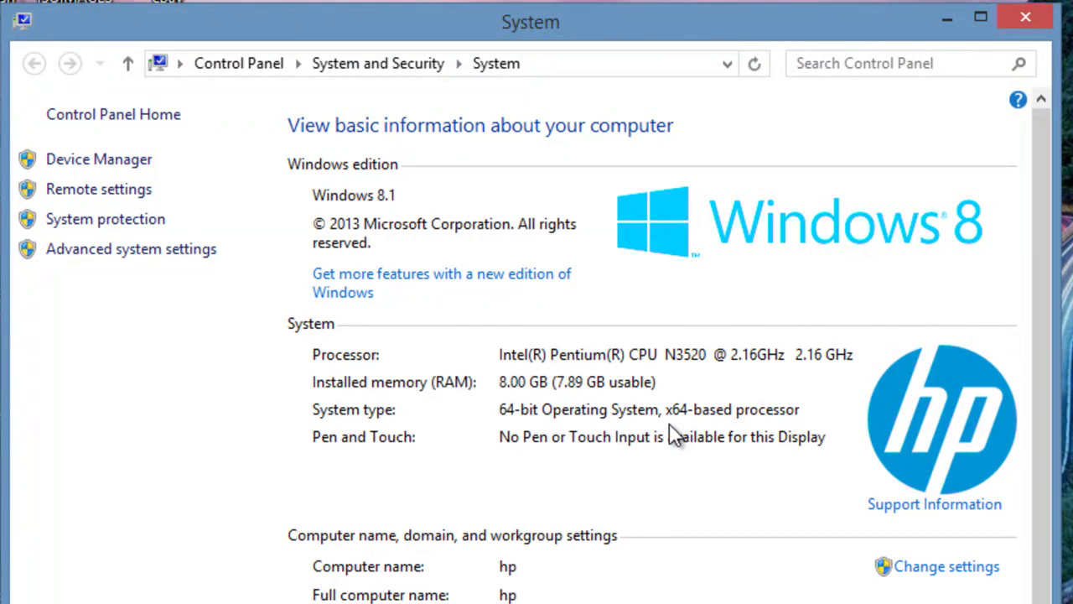
left_click(946, 17)
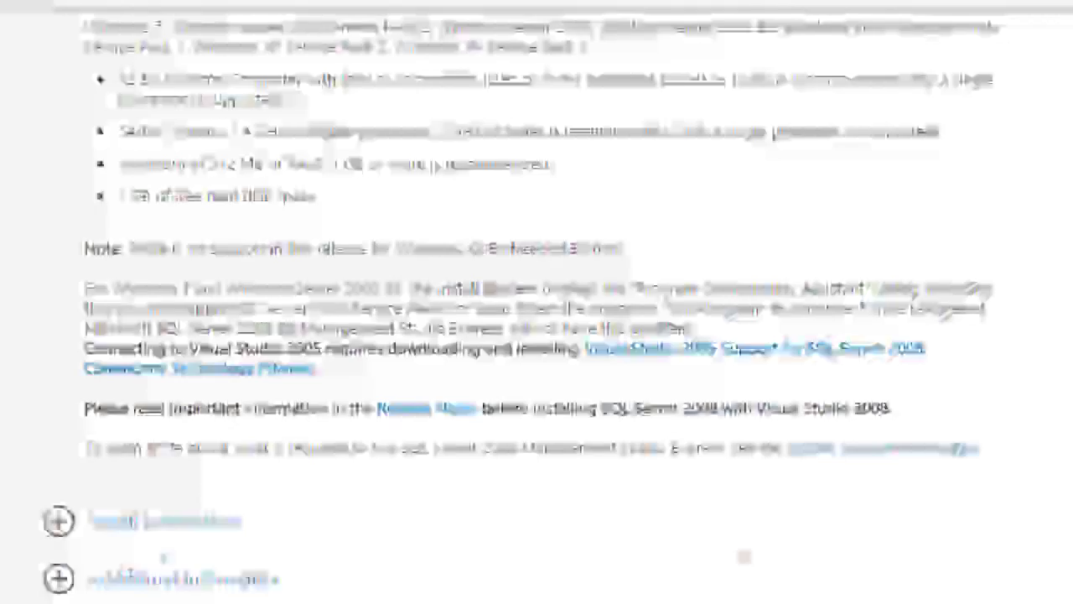
- Open the file choices for the Management Studio Express download, with SQLManagementStudio_x64_ENU.exe selected
scroll(208, 453, "up", 3)
scroll(208, 453, "up", 10)
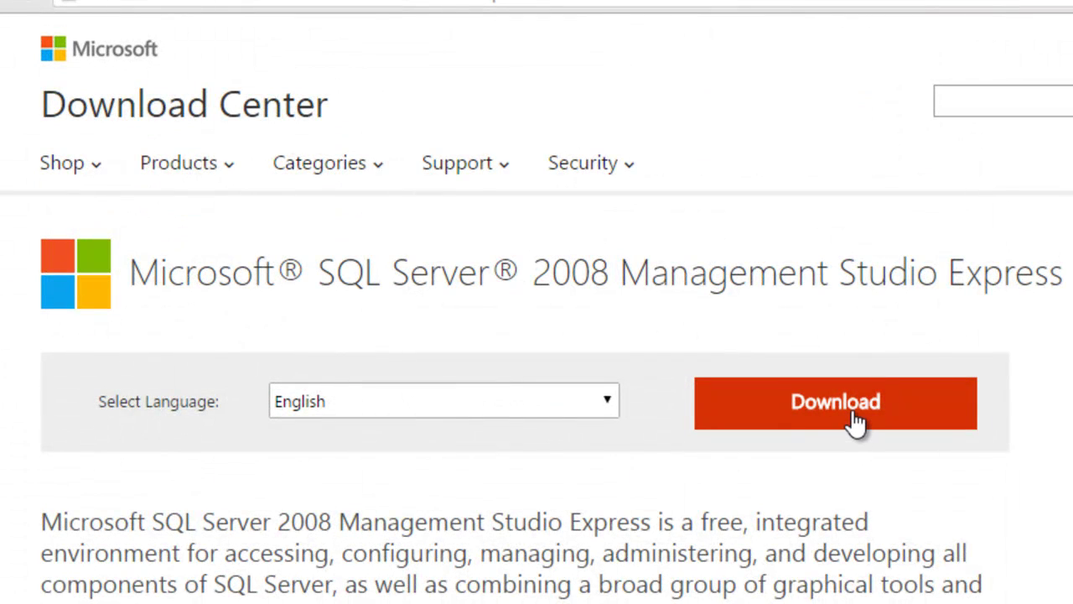
left_click(855, 421)
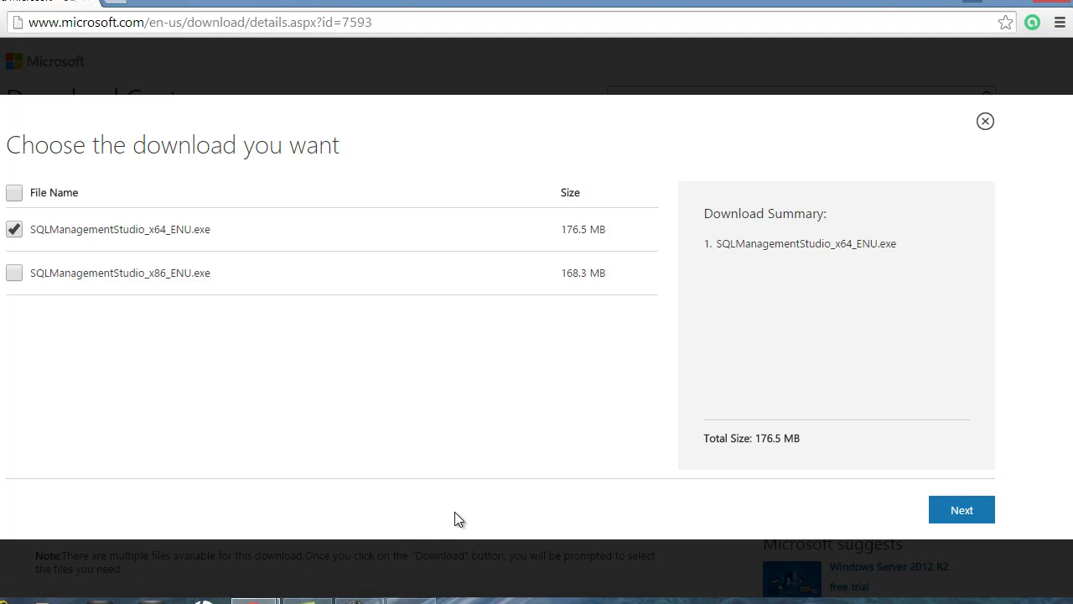
- Run the downloaded SQL Server Management Studio installer from the desktop, continuing past the compatibility notice without getting help
left_click(1016, 3)
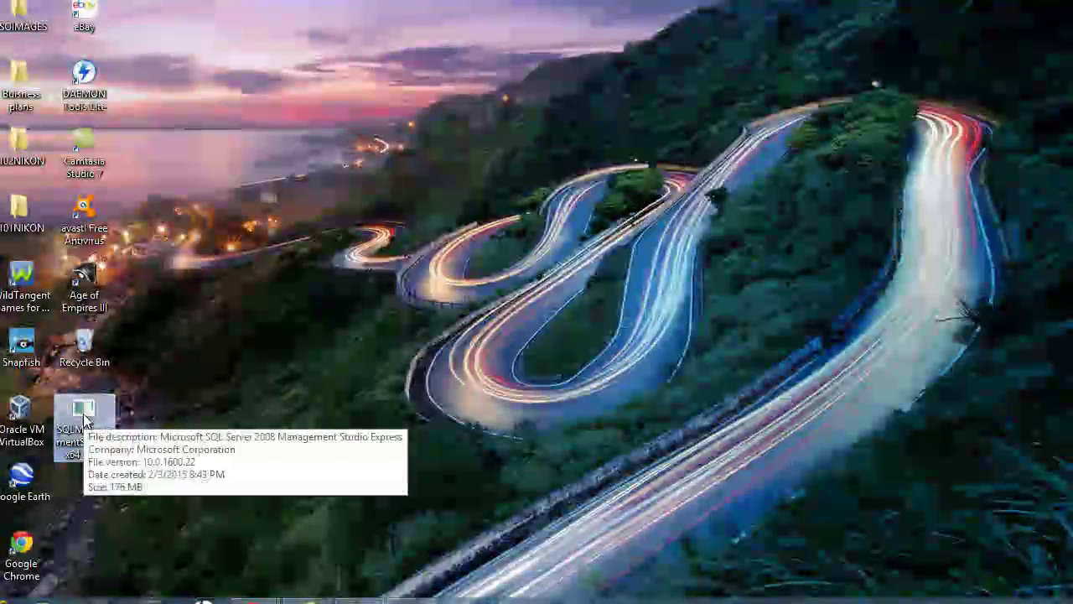
double_click(91, 415)
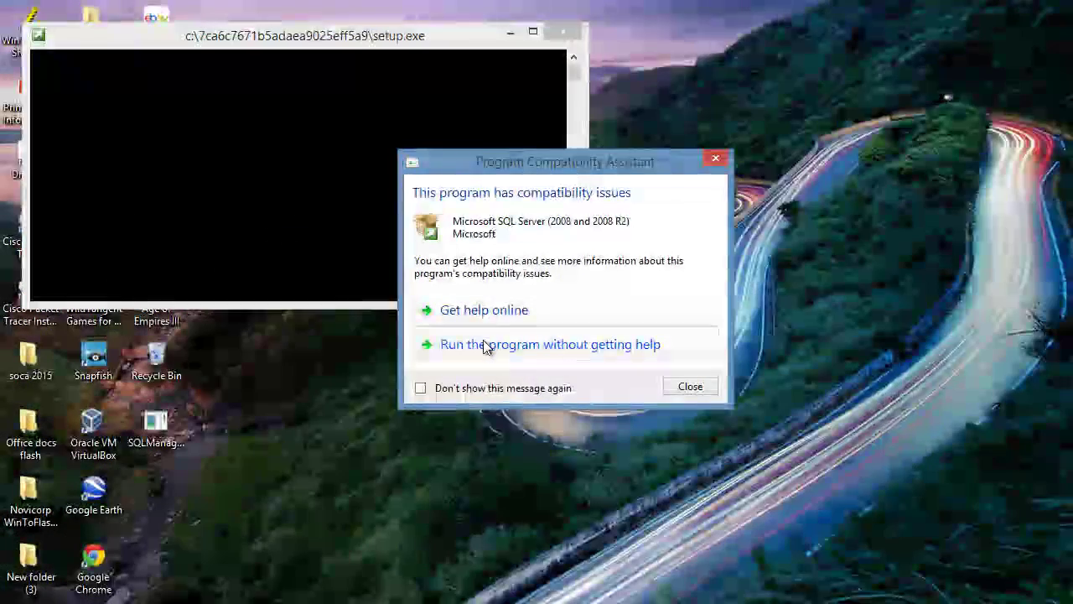
left_click(484, 346)
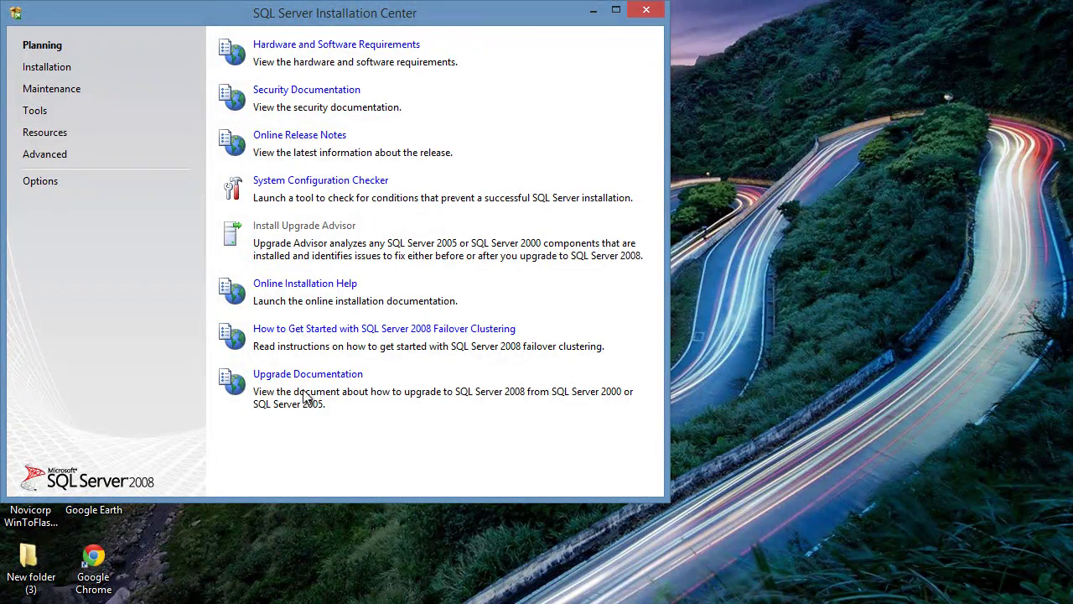
- Launch a new SQL Server stand-alone installation and run it without getting compatibility help
left_click(61, 70)
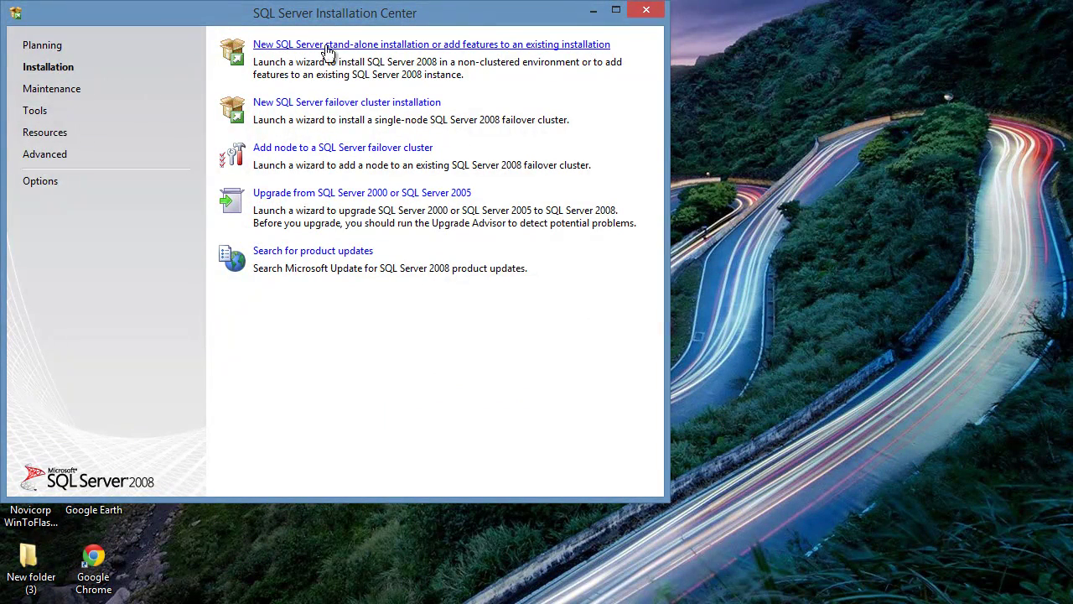
left_click(427, 49)
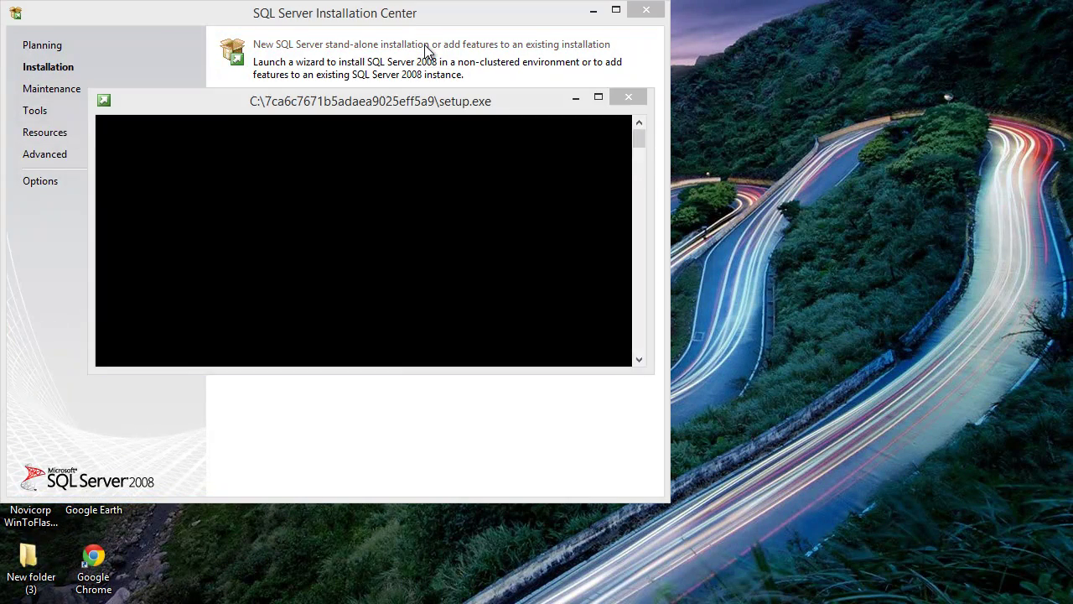
left_click(490, 345)
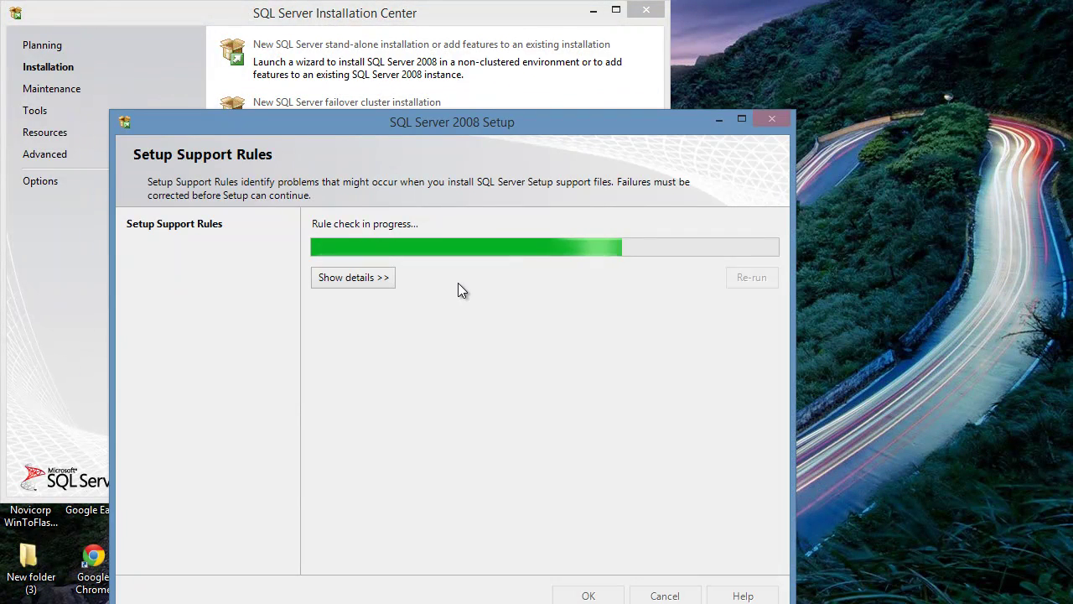
- Show the details of the initial setup support rules check and continue the setup
left_click_drag(347, 122, 446, 85)
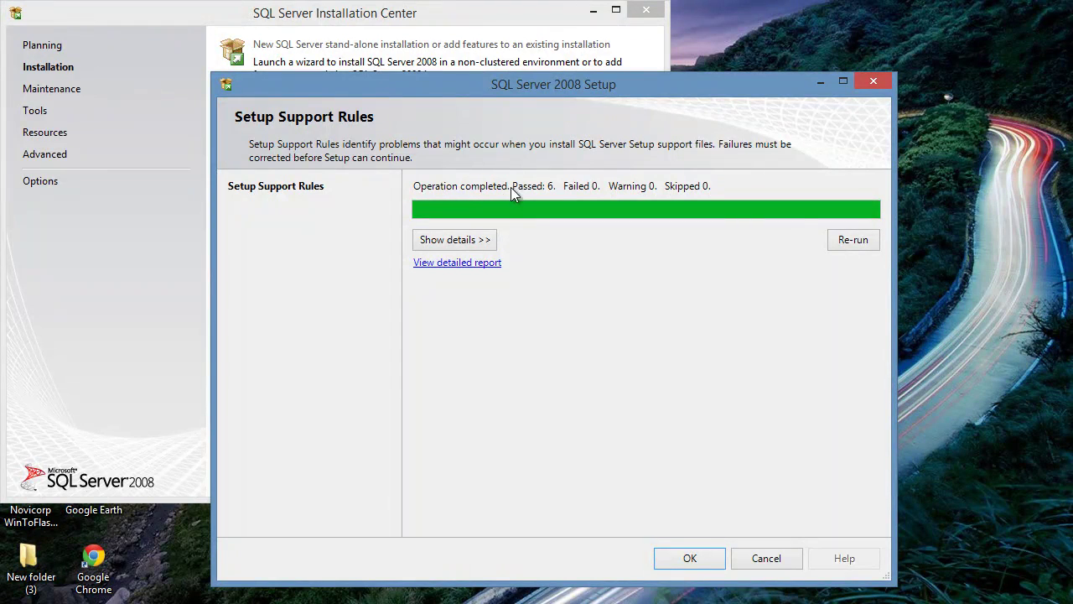
left_click(460, 240)
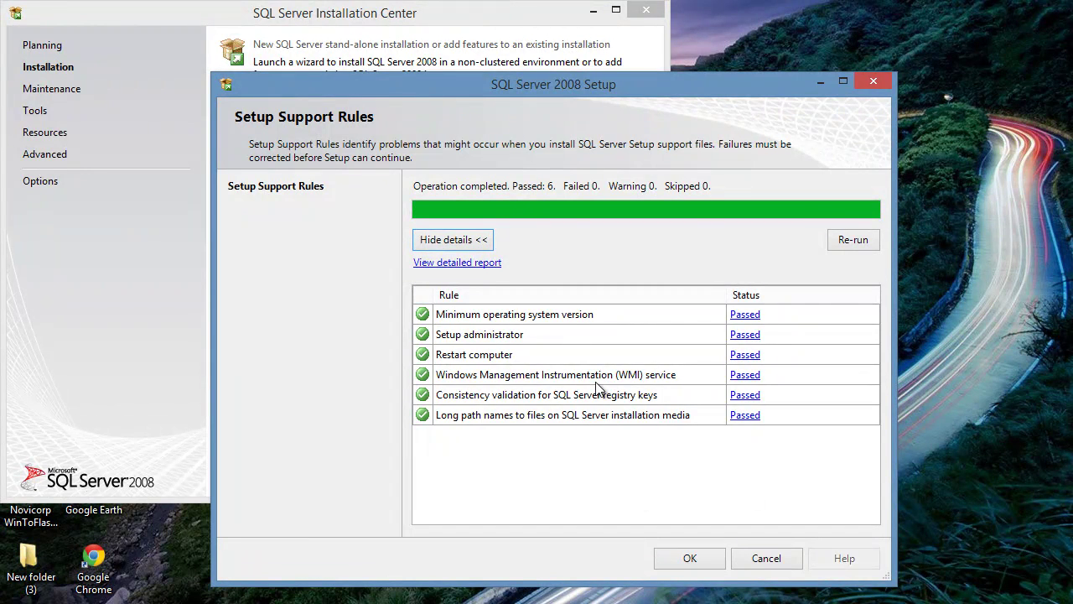
left_click(702, 558)
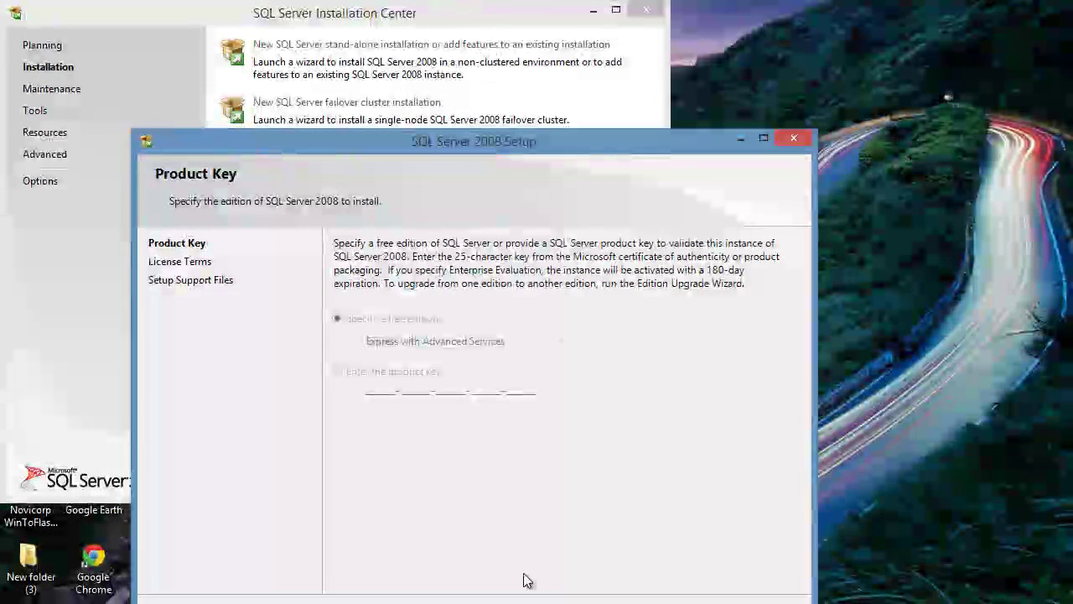
- Keep the free edition, accept the license terms and install the setup support files
left_click(695, 603)
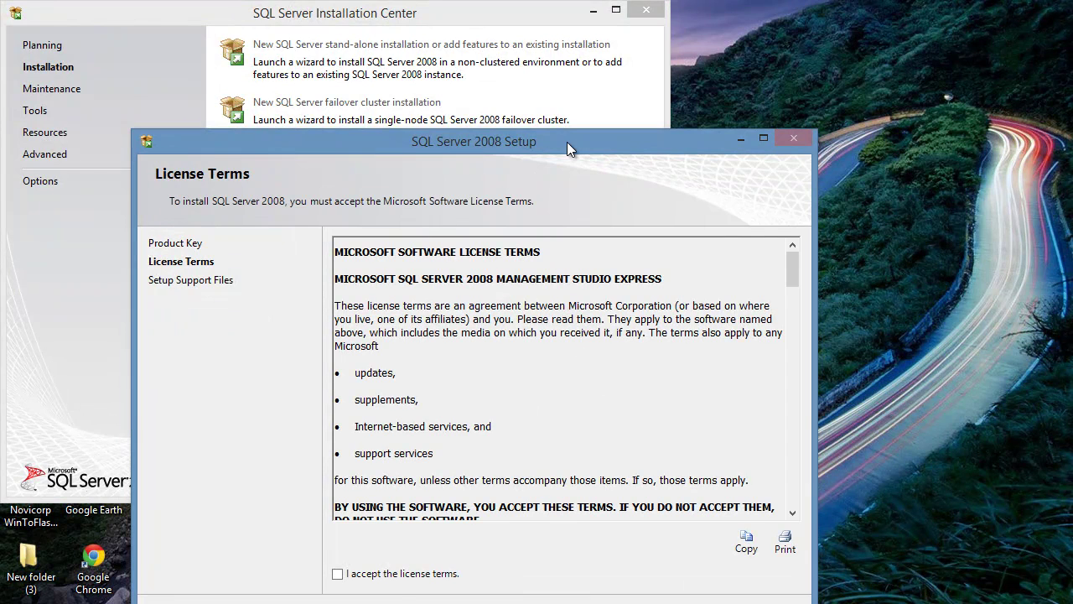
left_click_drag(567, 142, 667, 38)
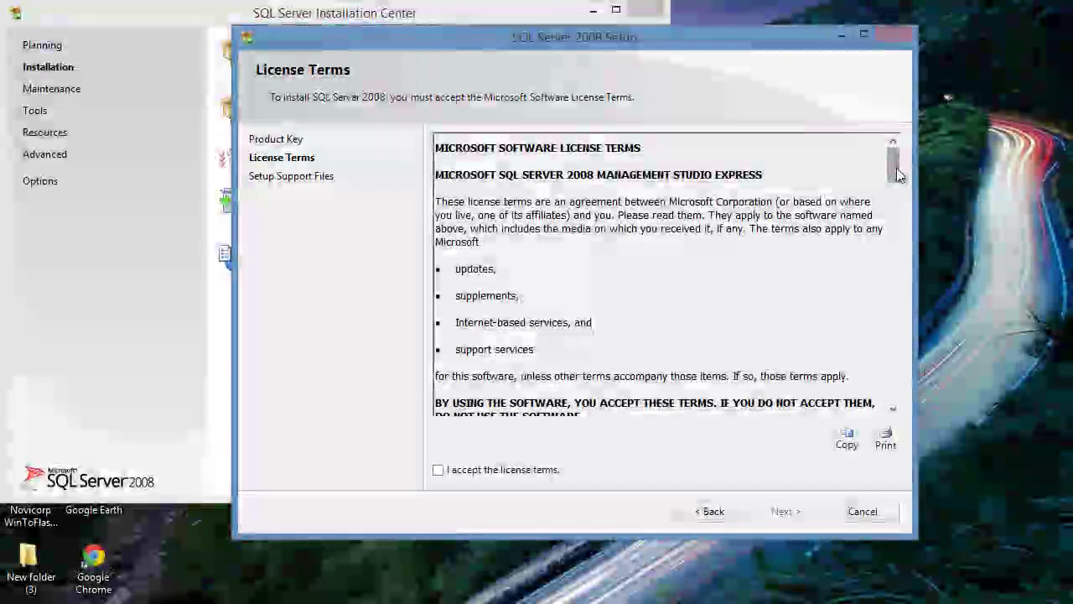
left_click_drag(896, 173, 866, 403)
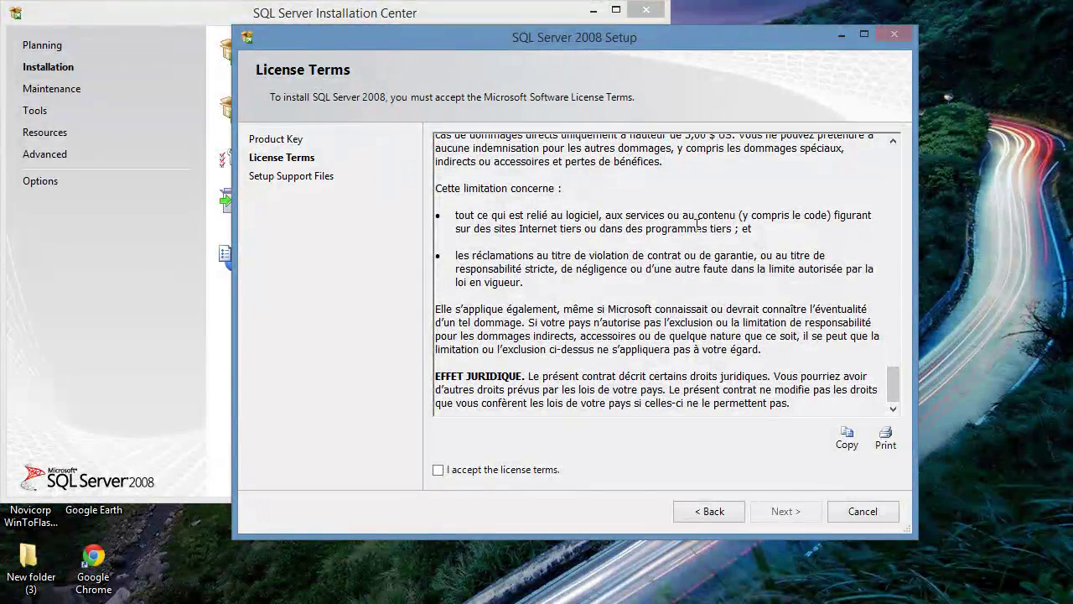
left_click(439, 471)
left_click(780, 514)
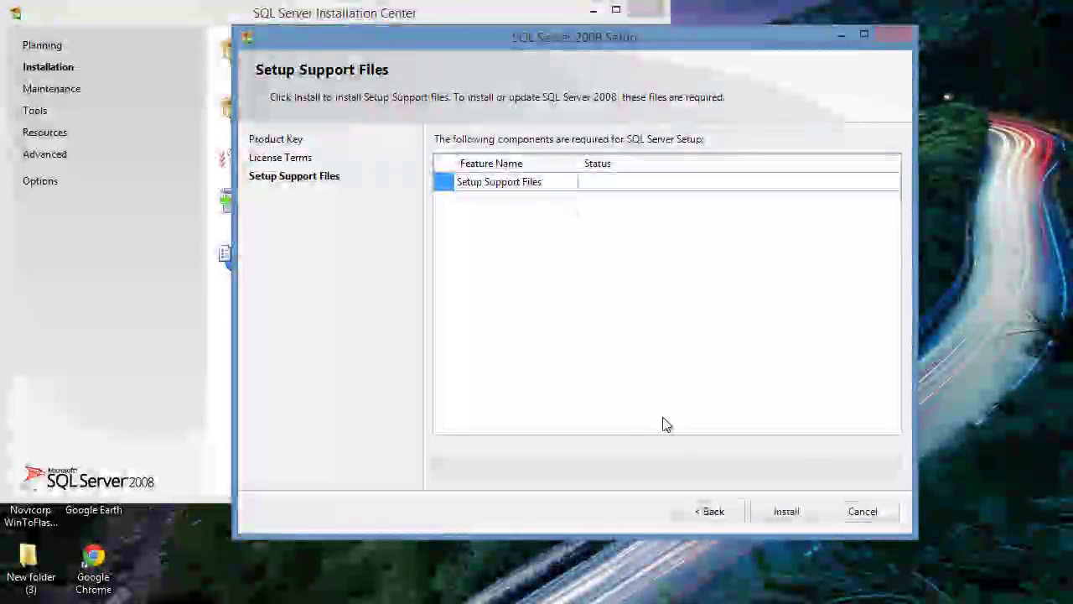
left_click(790, 511)
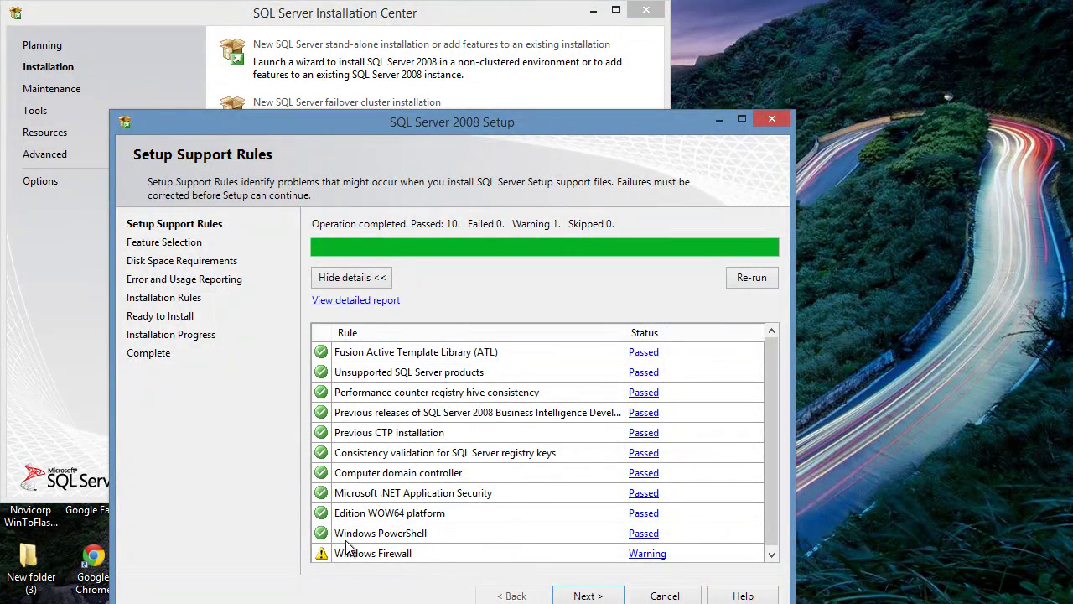
- Select all shared features for installation, including the SQL Client Connectivity SDK, and continue from feature selection
left_click(587, 595)
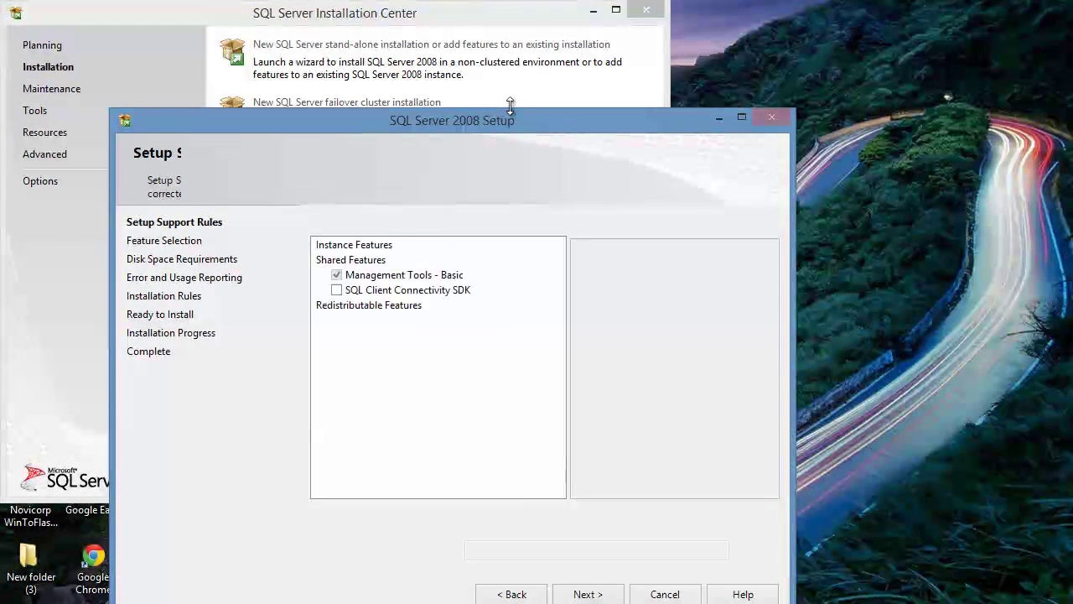
left_click(369, 222)
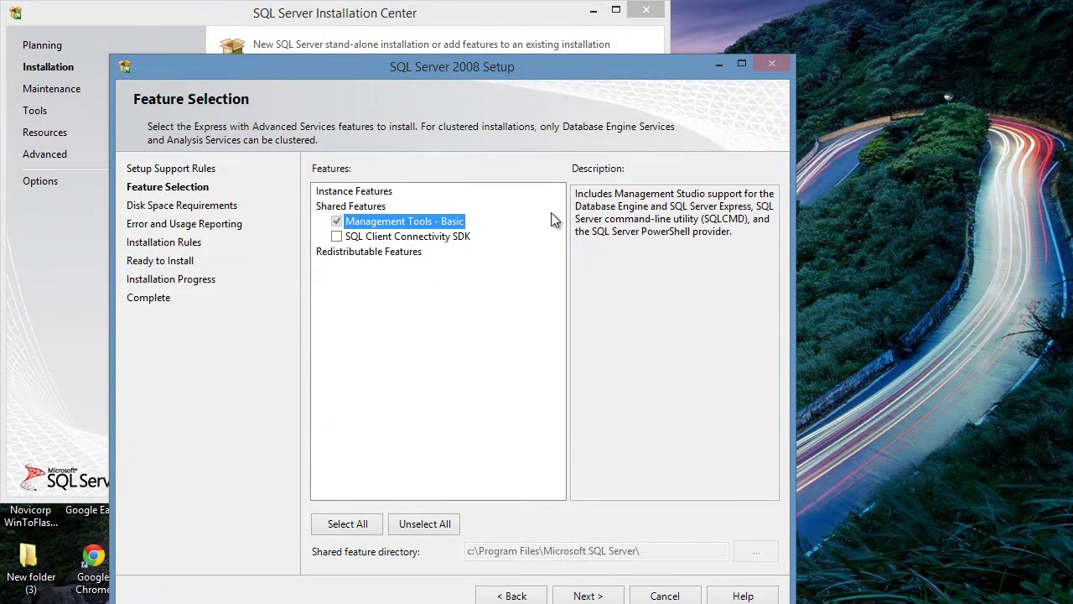
left_click(442, 237)
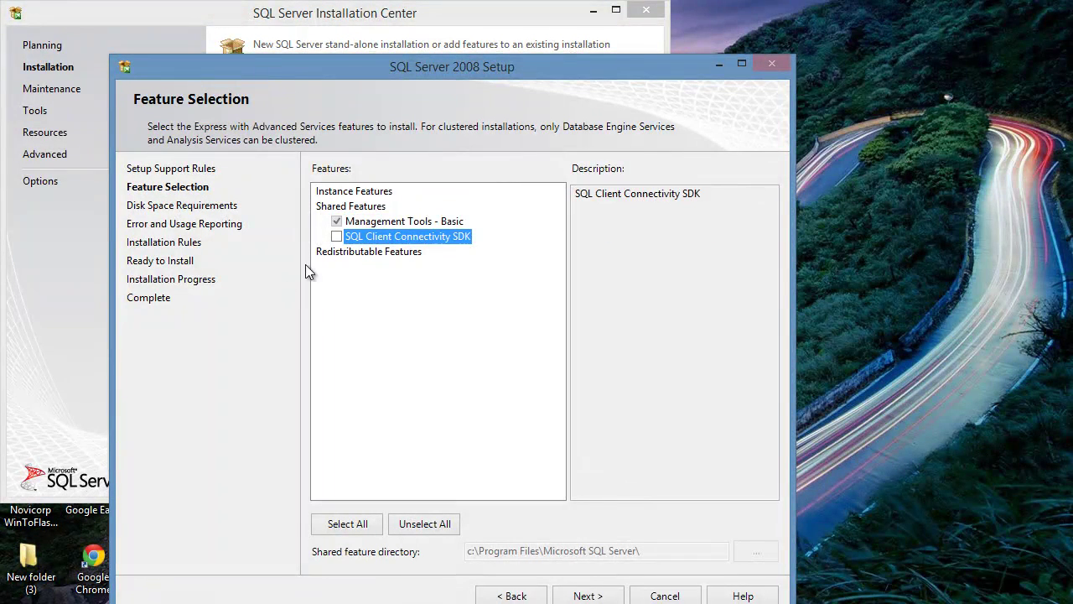
left_click(336, 236)
left_click(349, 523)
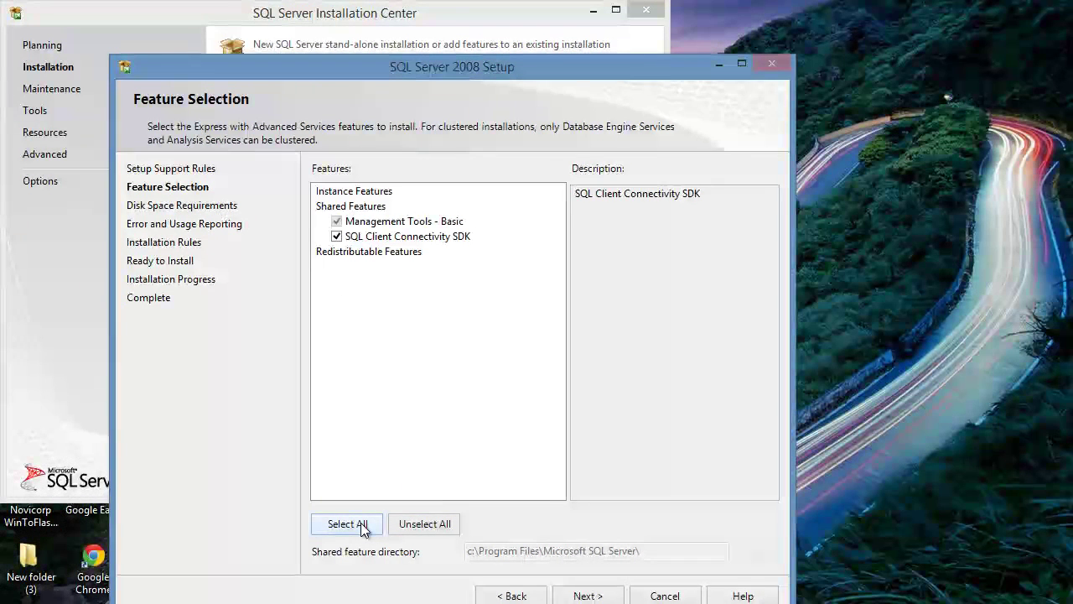
left_click(577, 596)
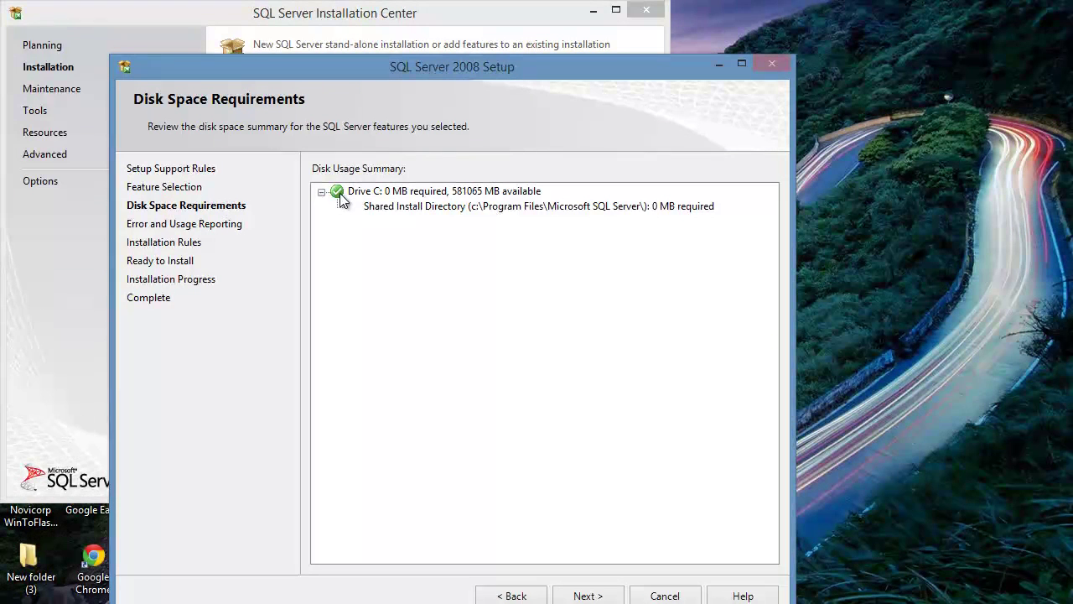
- Continue through disk space, reporting and installation rules with both reporting options off, and install the selected features
left_click(606, 594)
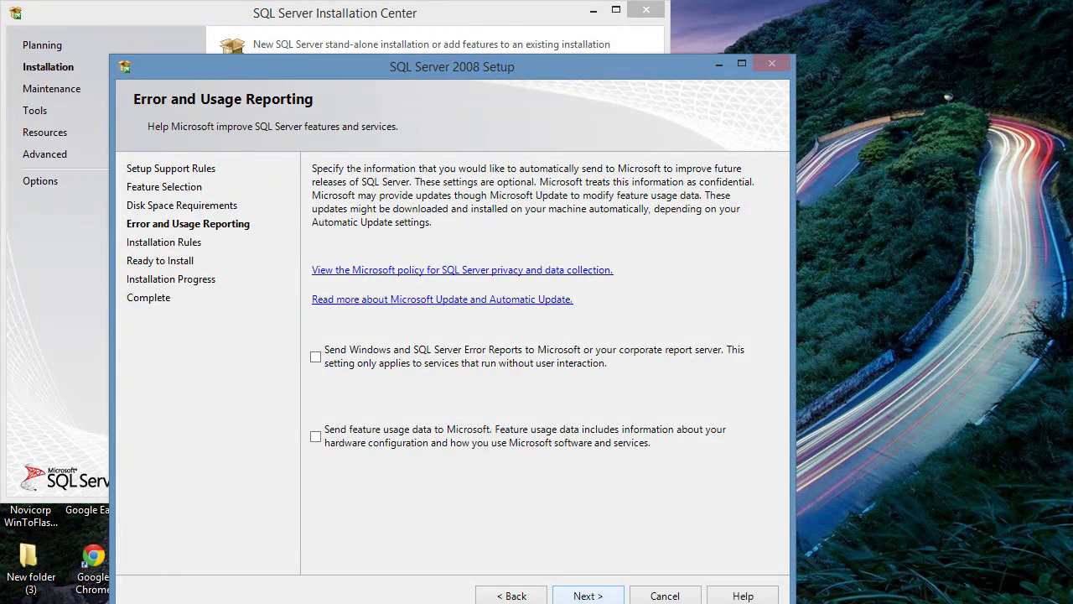
left_click(606, 597)
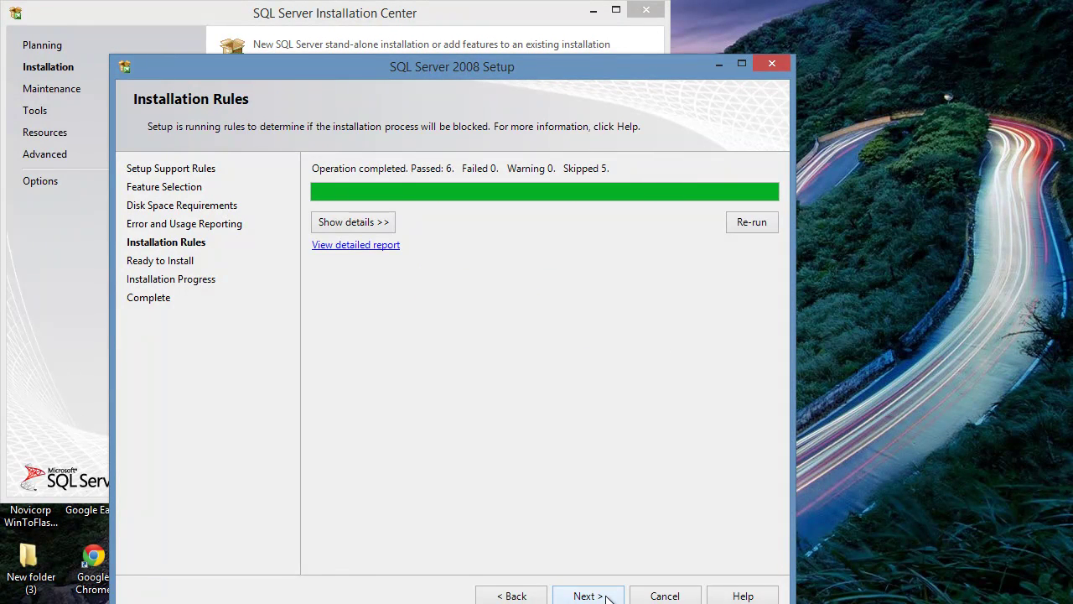
left_click(606, 597)
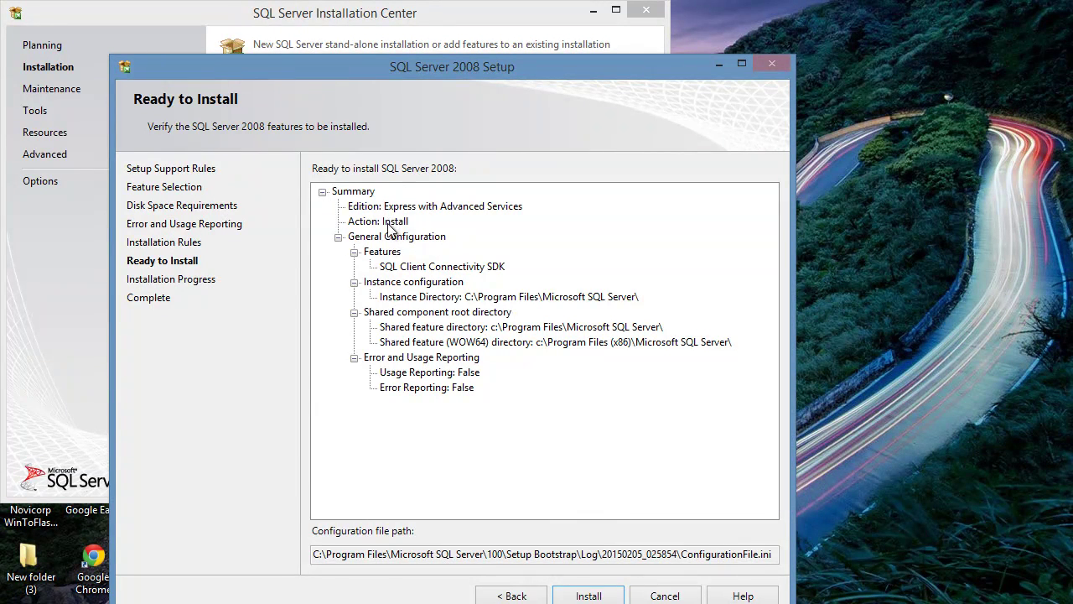
left_click(589, 595)
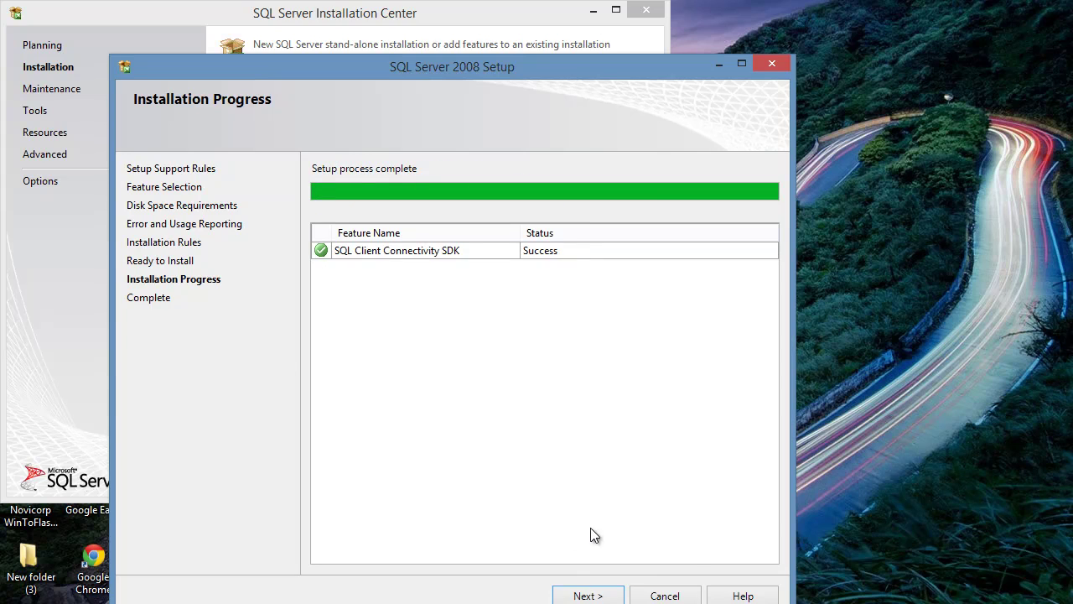
- Continue past the finished installation progress and close the completed SQL Server 2008 setup
left_click(589, 596)
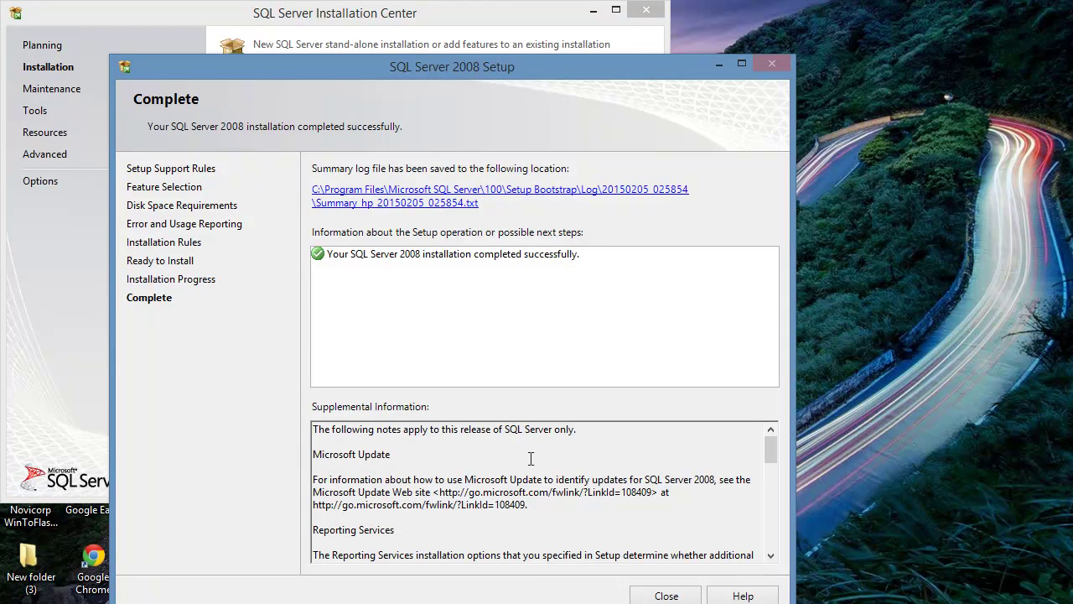
left_click(667, 596)
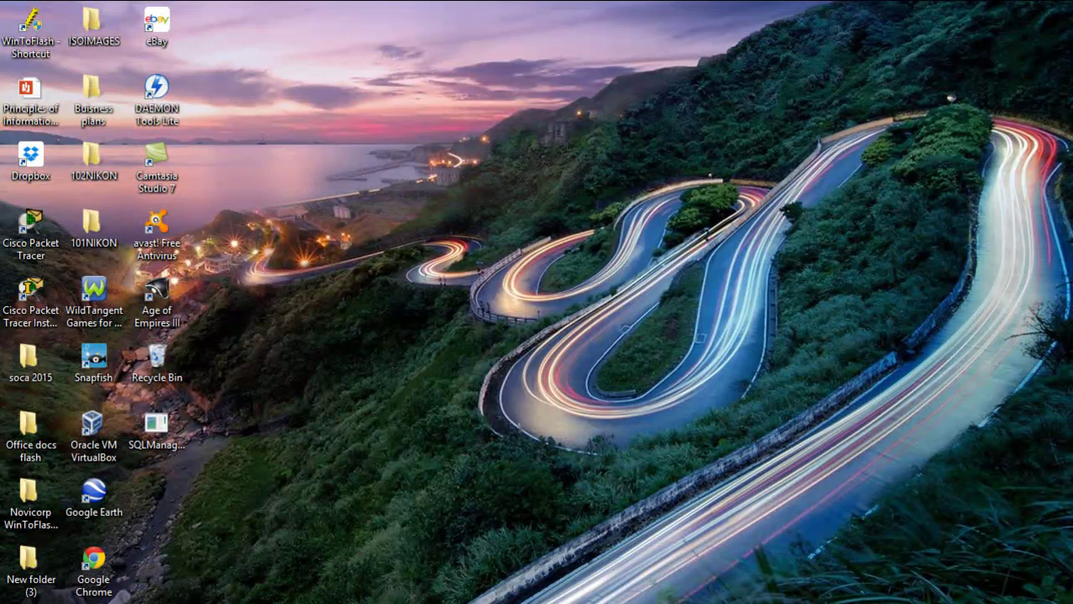
- Search the computer for "sql" and launch SQL Server Management Studio from the results
key("super")
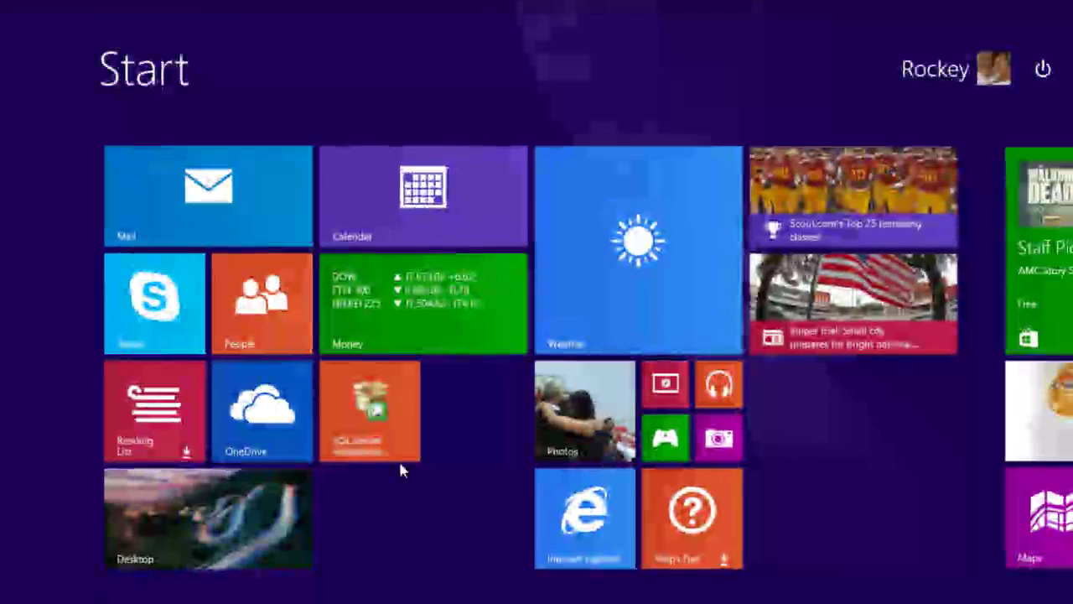
key("super+s")
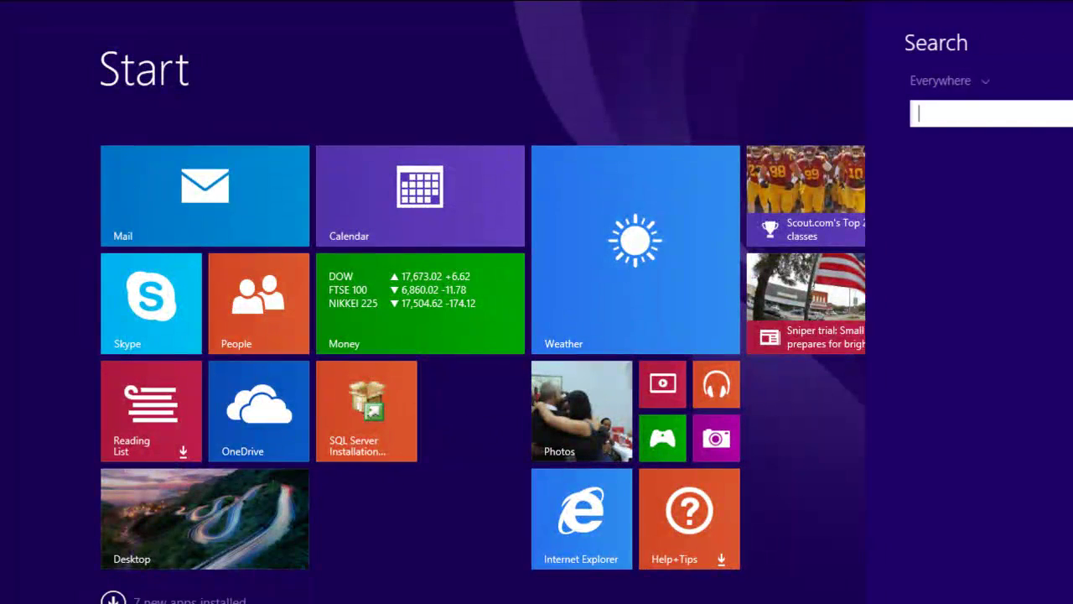
type("sql Server Management Studio")
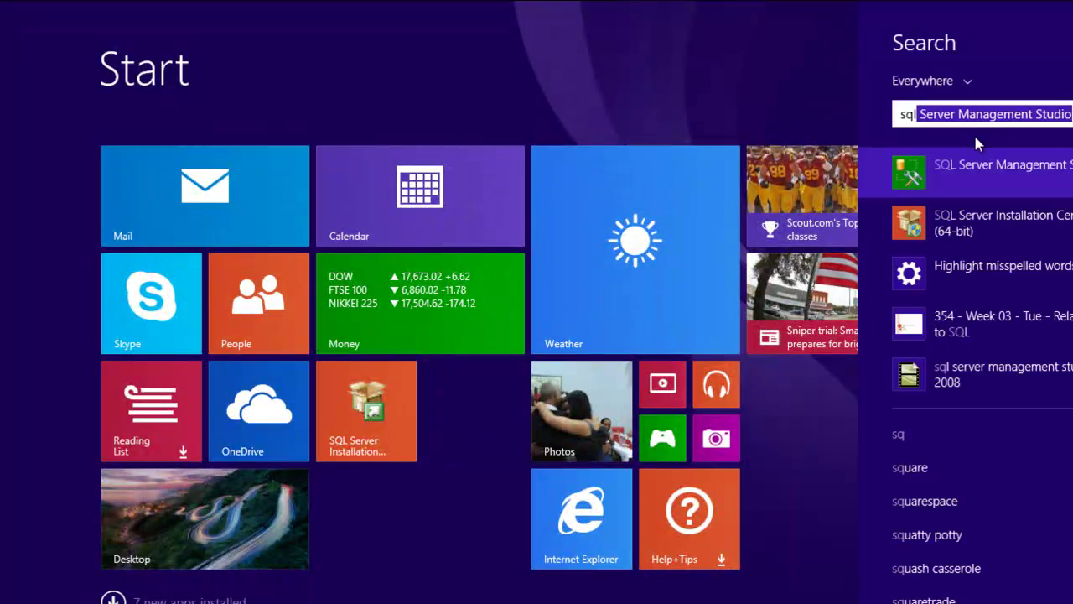
left_click(962, 164)
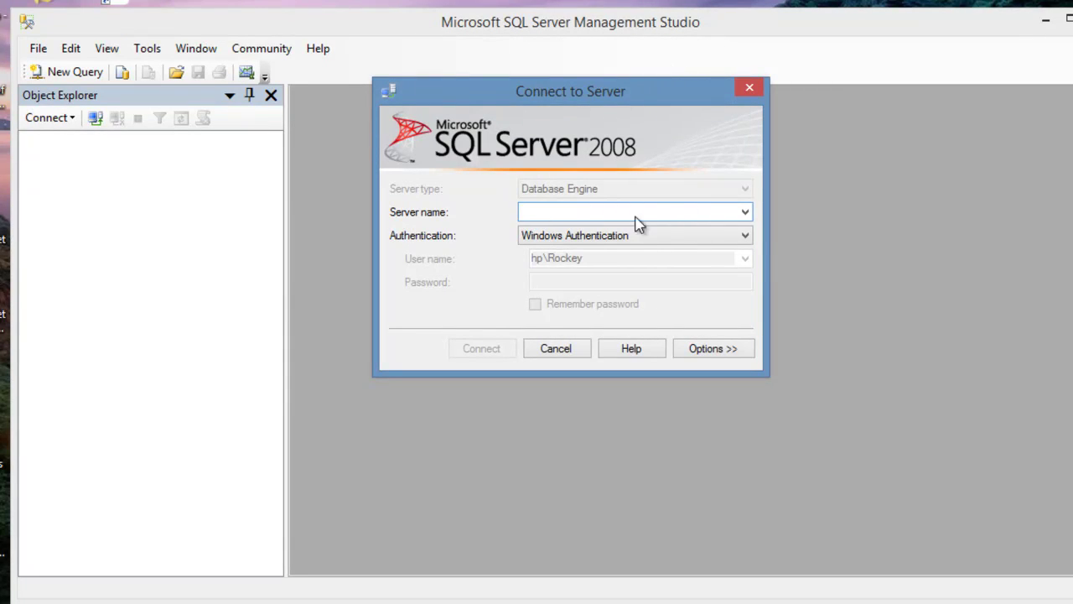
- Check the available server names in the server connection dialog and dismiss it without connecting
left_click(745, 212)
left_click(739, 211)
left_click(750, 87)
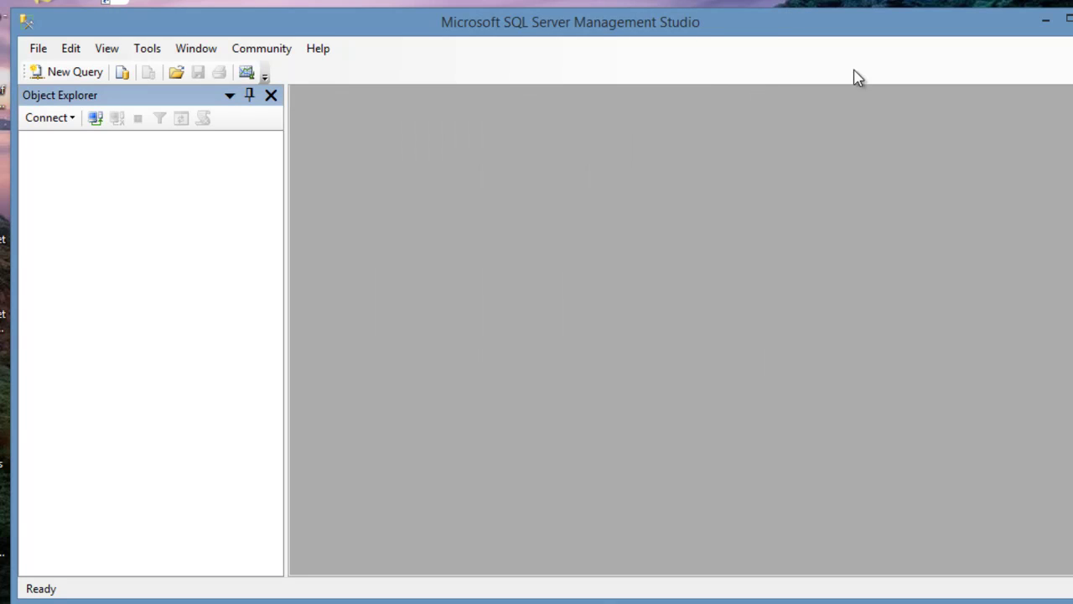